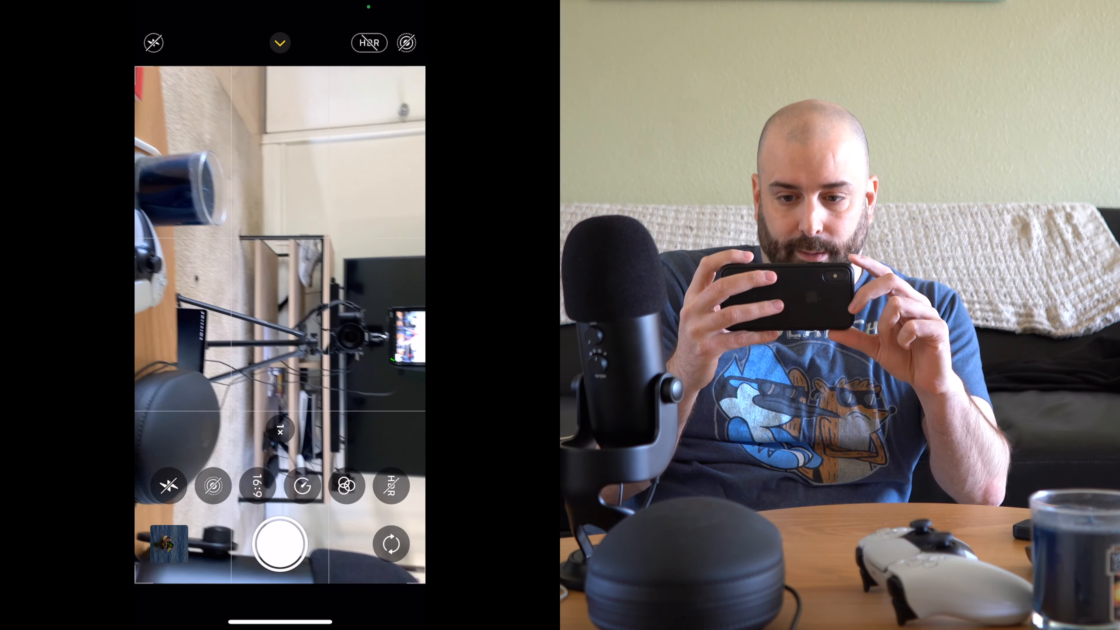
Take a photo of the camera, tripod and TV setup with the phone camera.
left_click(280, 544)
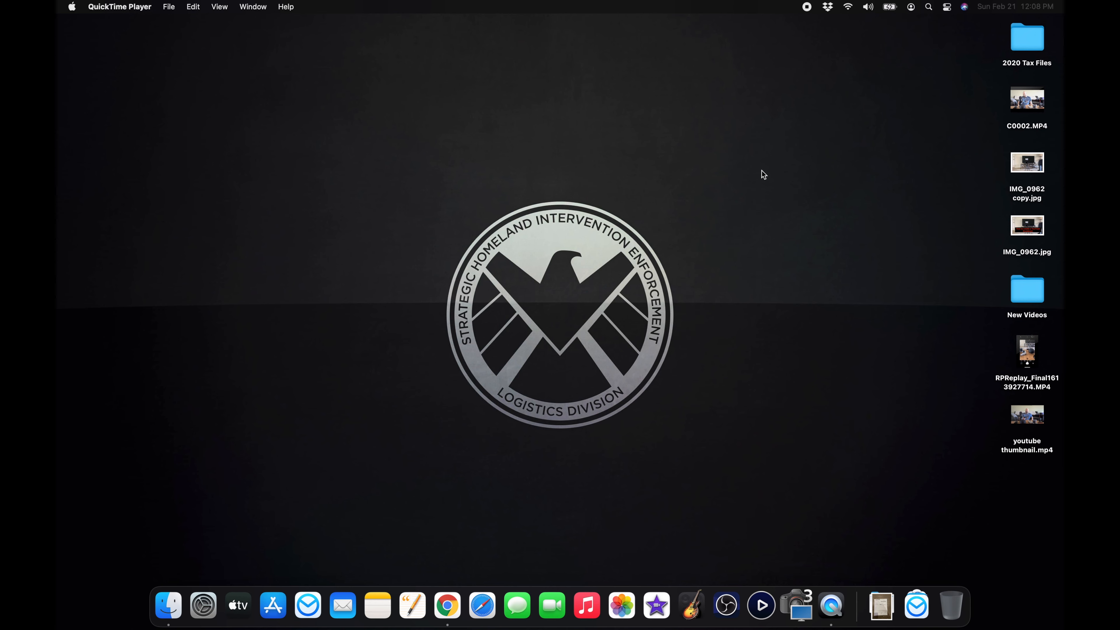
Open the image IMG_0962 copy.jpg from the desktop and show its markup tools.
left_click(1020, 165)
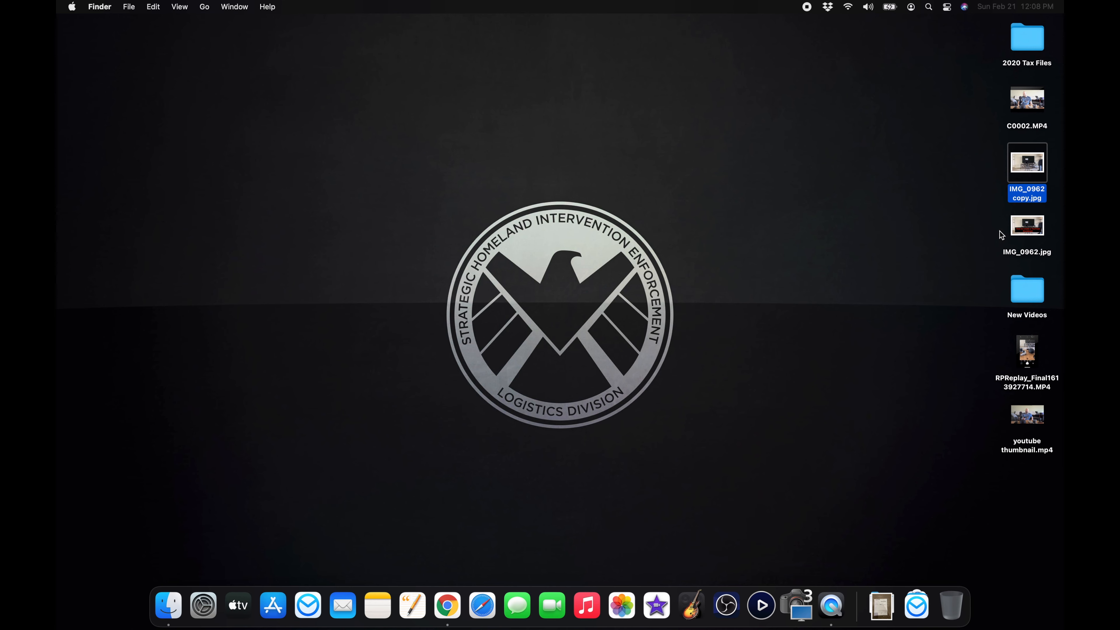
double_click(1023, 164)
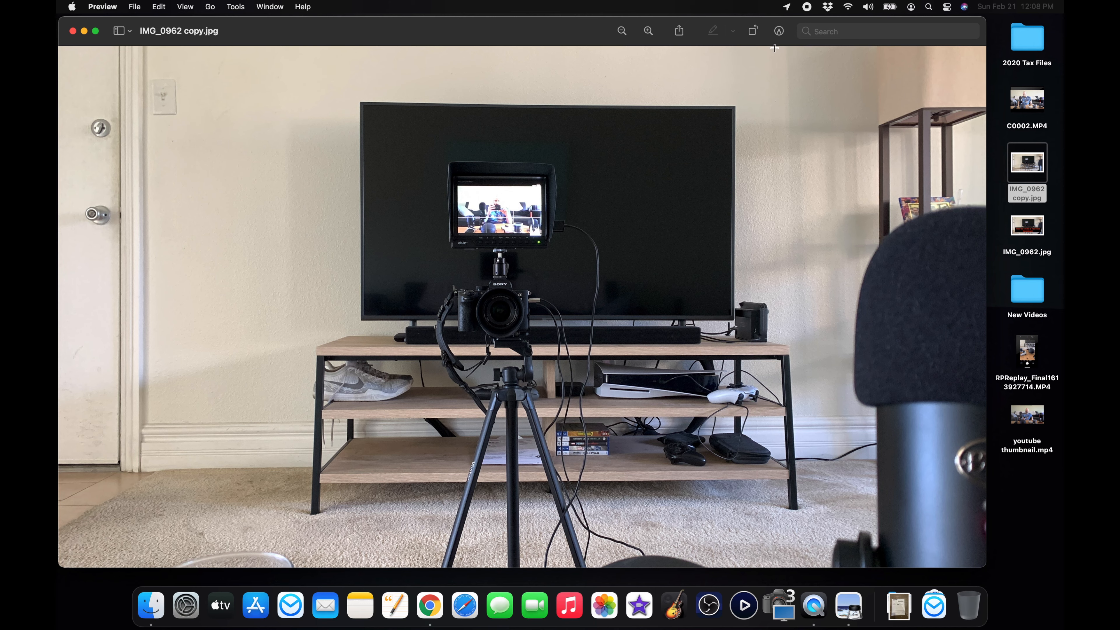
left_click(779, 31)
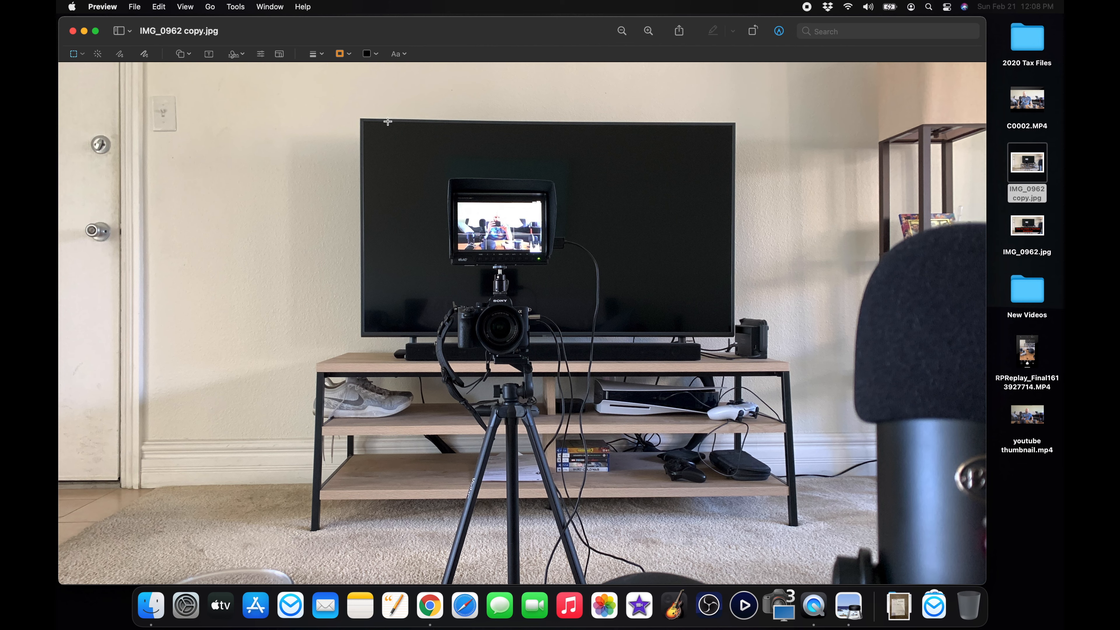
Review the markup options for text style, fill color, border color and shape style.
left_click(404, 56)
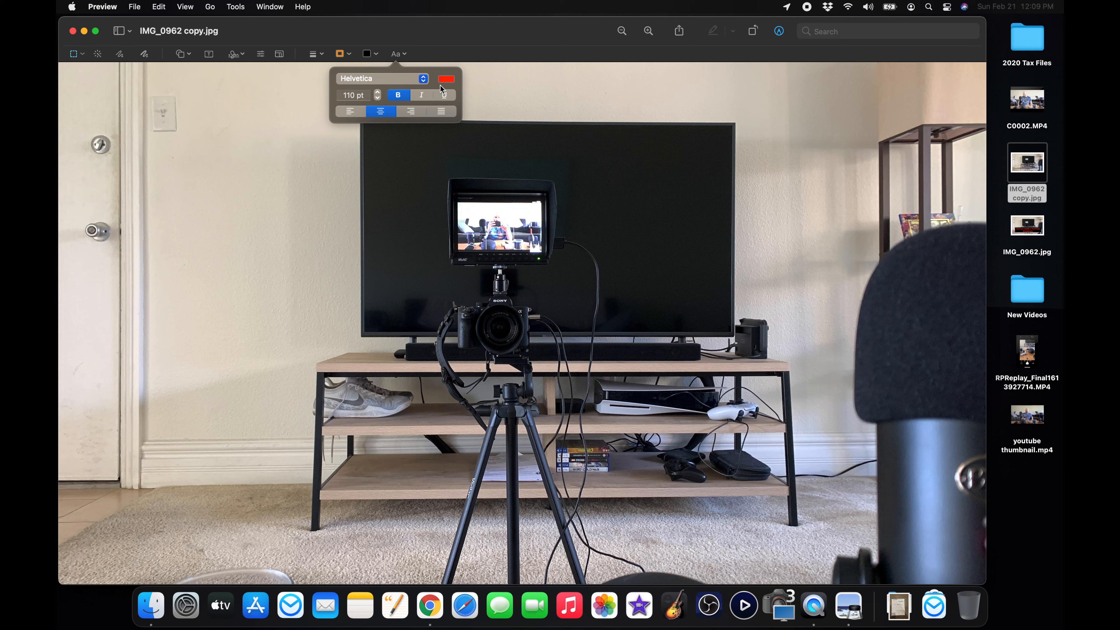
left_click(444, 52)
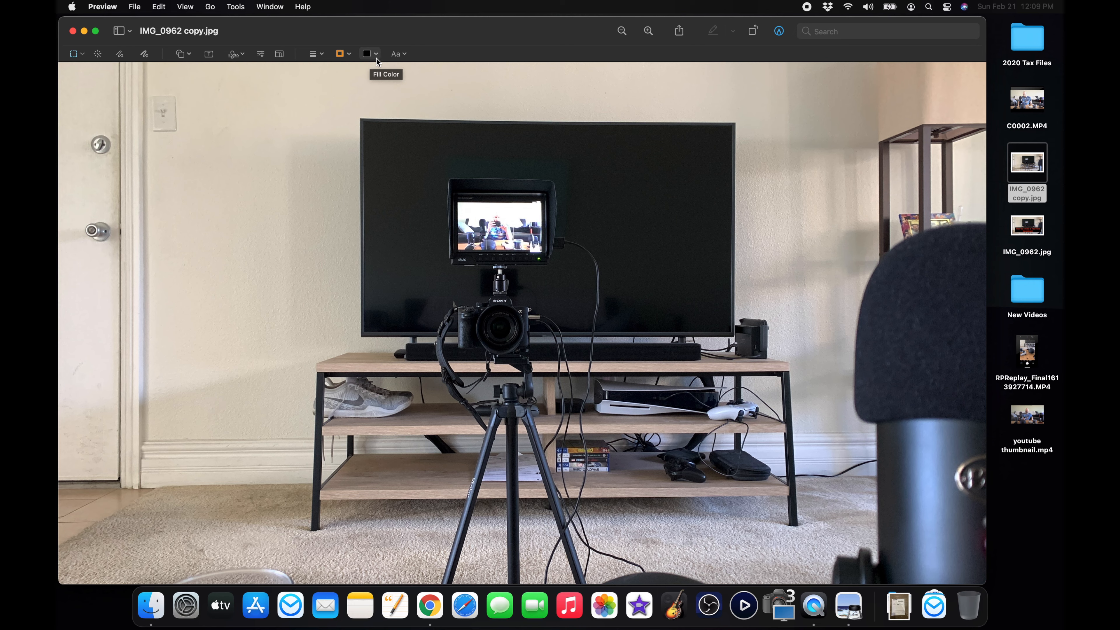
left_click(376, 56)
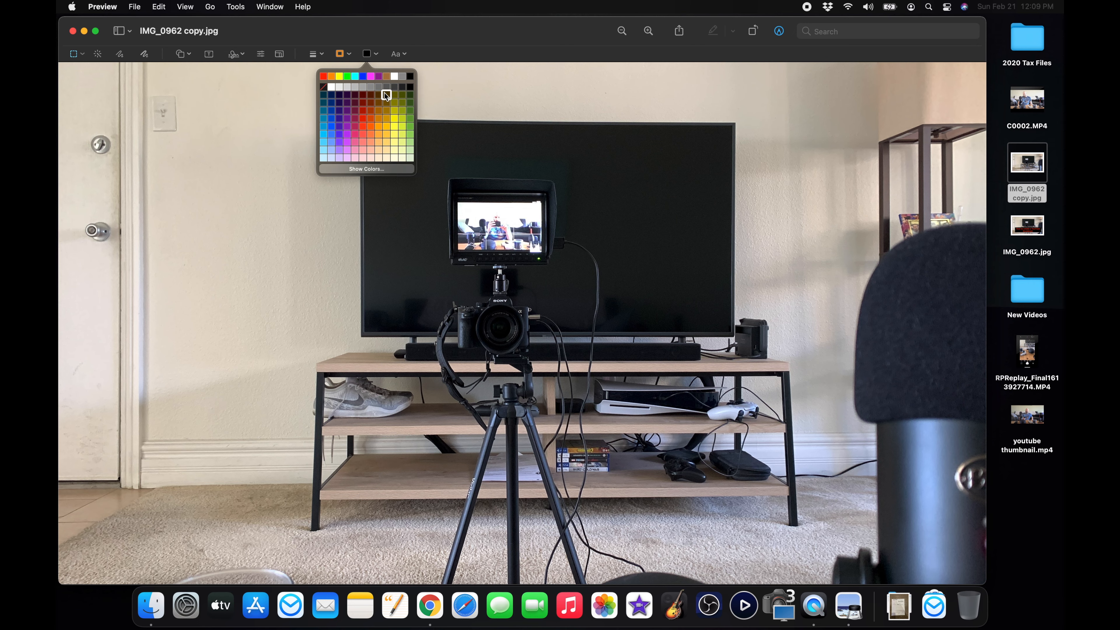
left_click(374, 30)
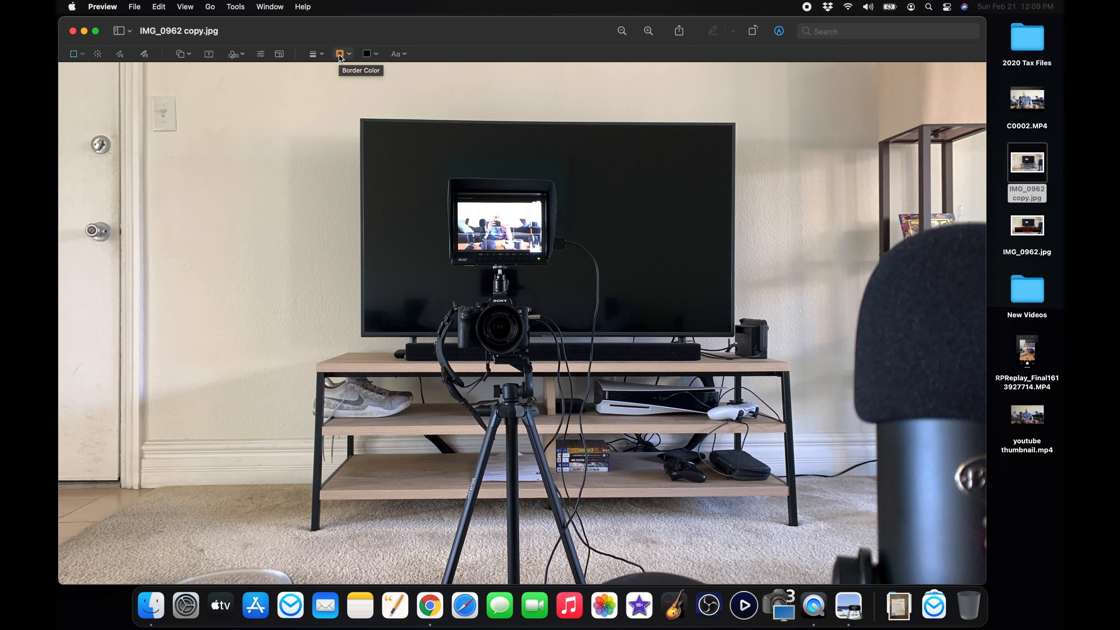
left_click(350, 56)
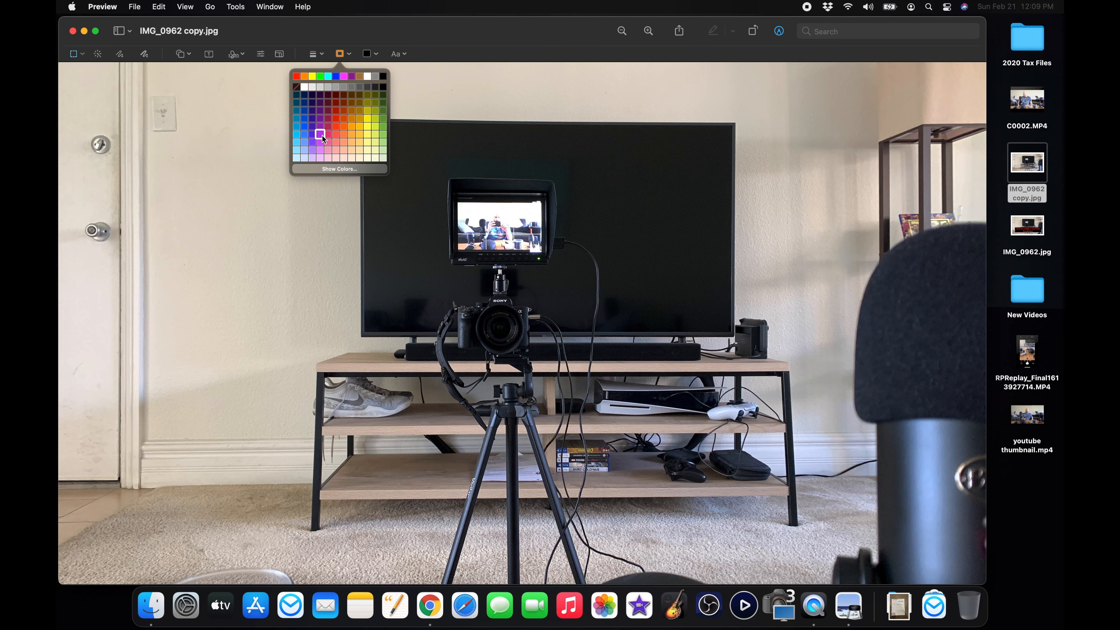
left_click(342, 36)
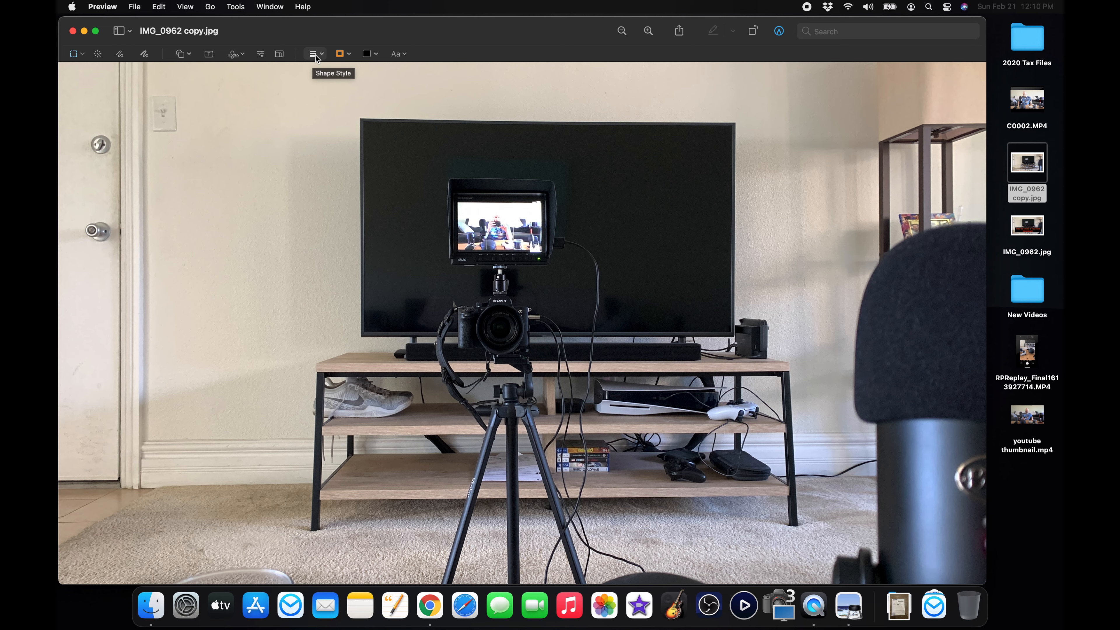
left_click(311, 34)
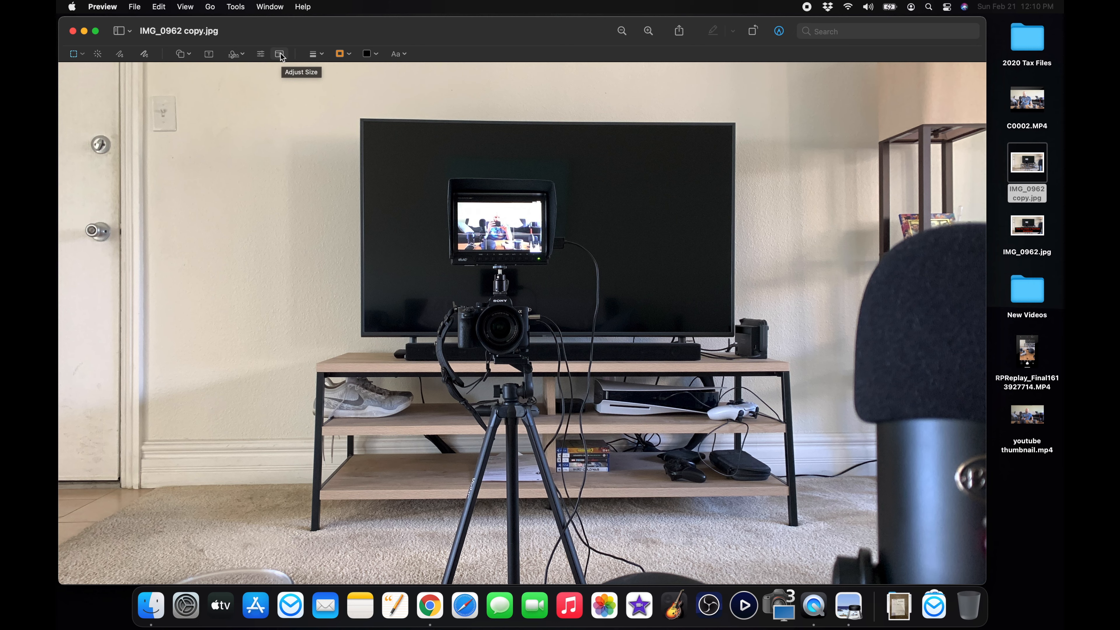
Add a text box to the photo reading "I am teaching you how to make a simple YouTube Thumbnail".
left_click(208, 55)
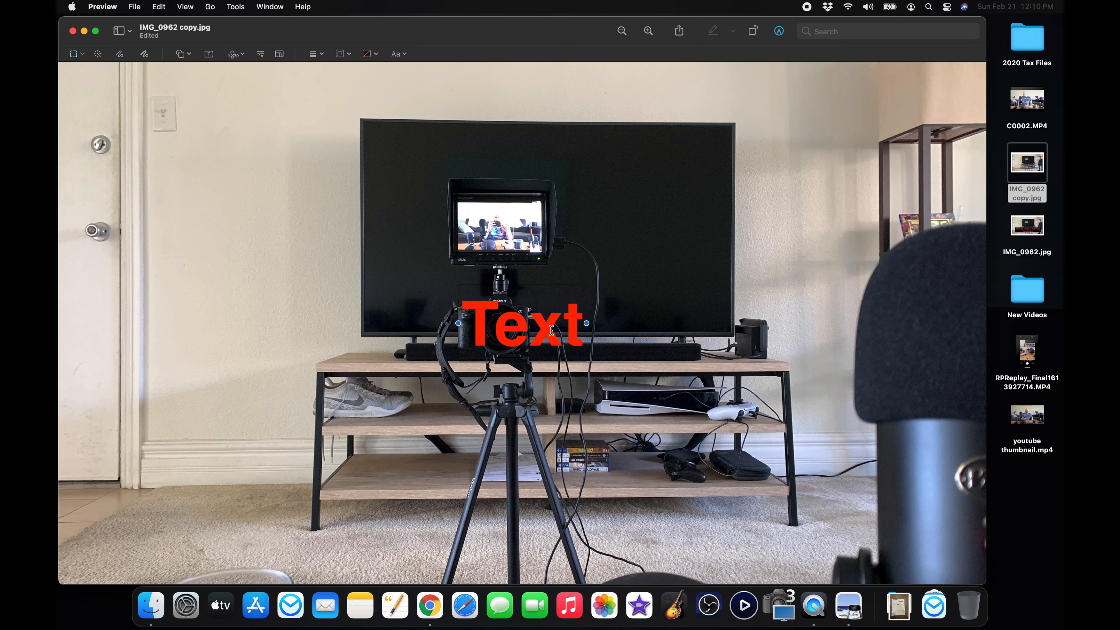
left_click(210, 57)
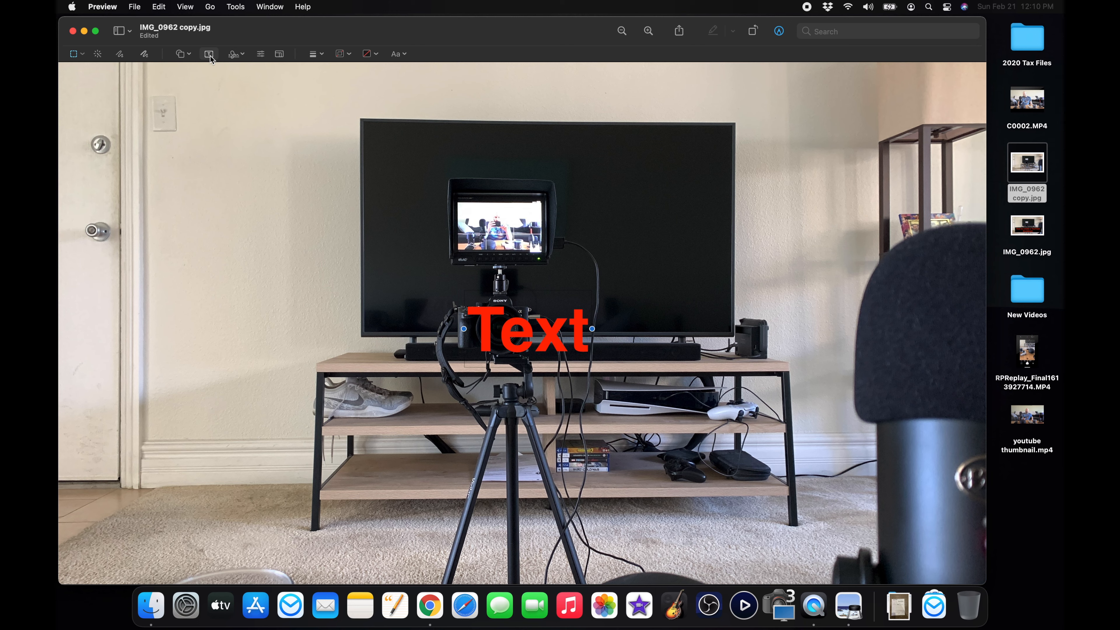
type("I am")
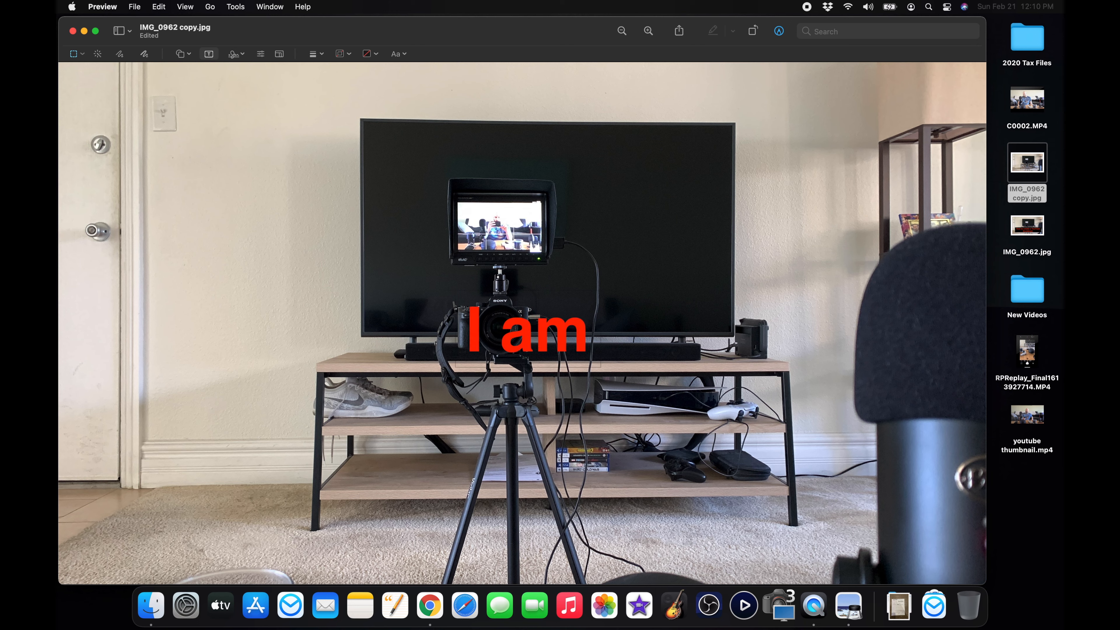
type(" teaching you how to mak")
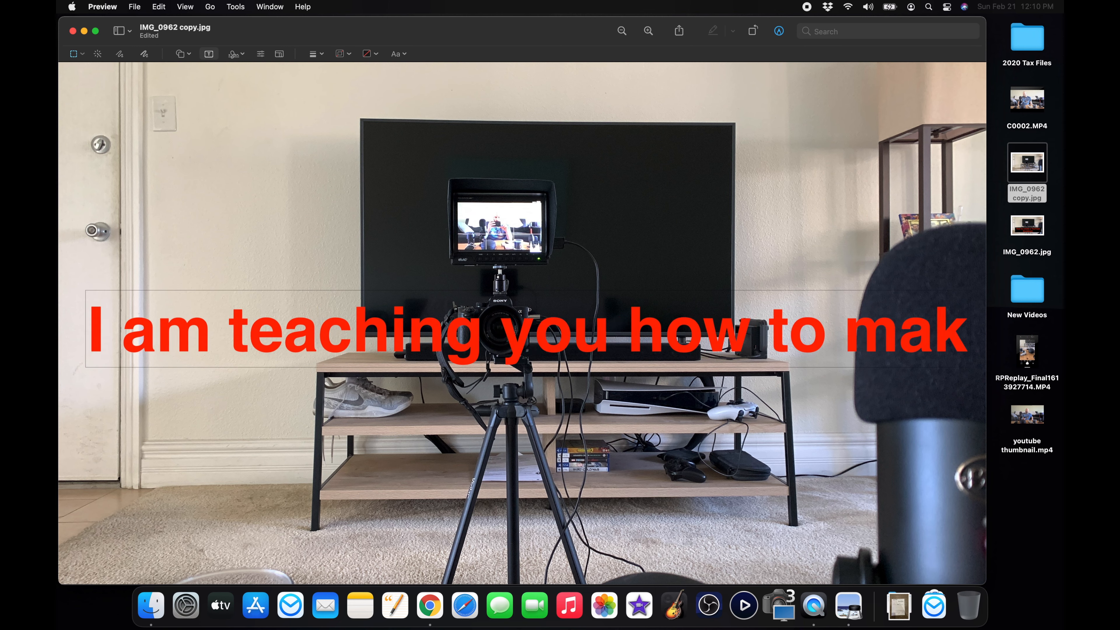
type("e a simple")
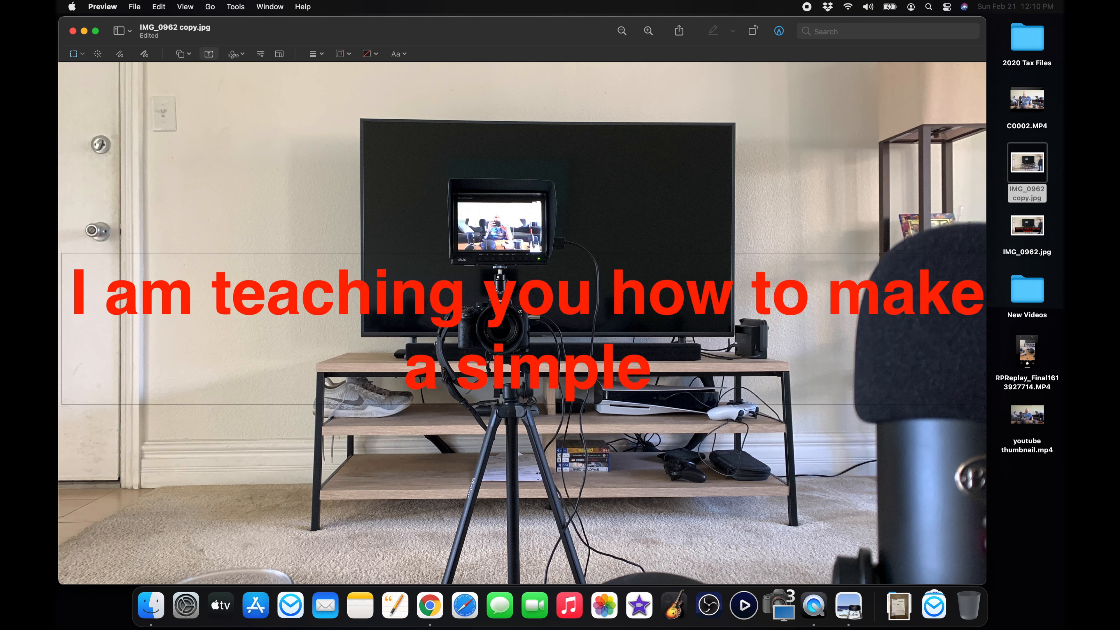
type(" You")
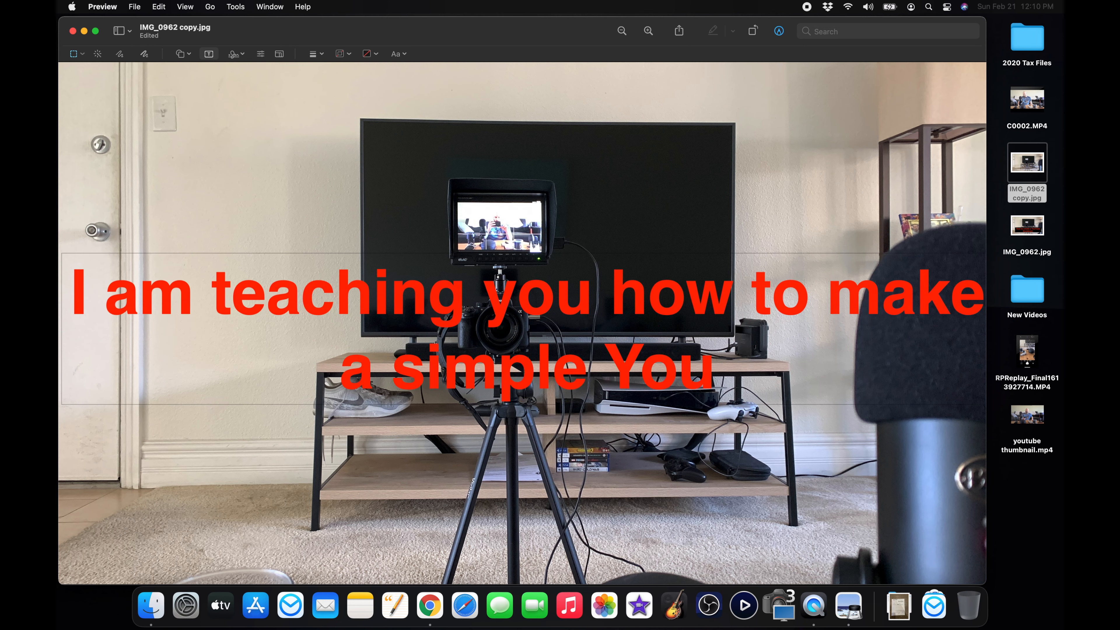
type("Tube Thumbnail")
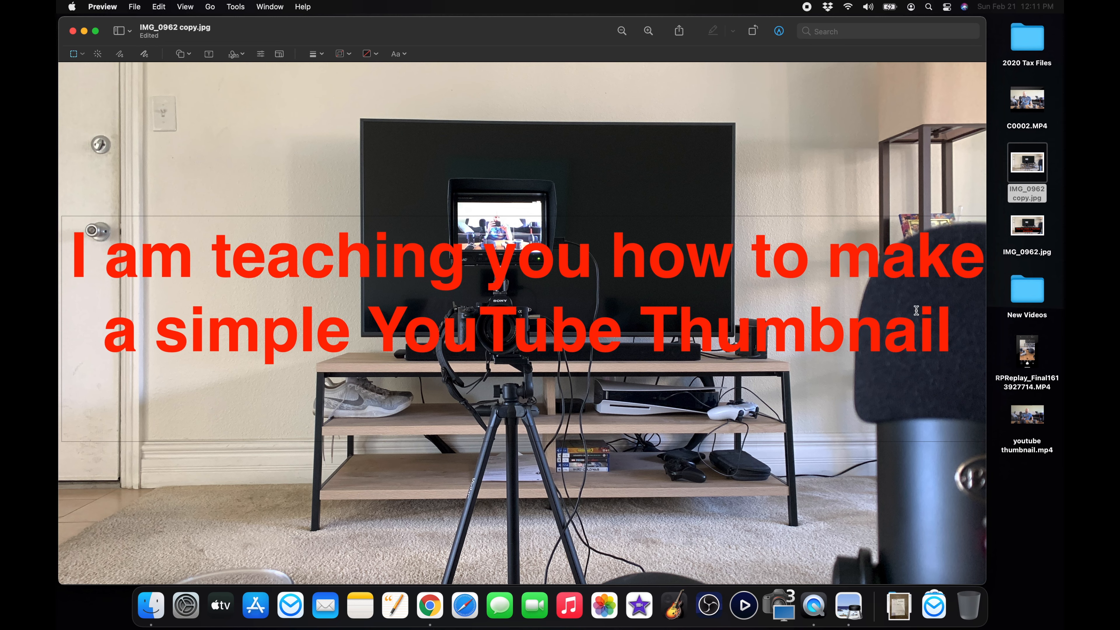
Change the font of the entire caption text to Gill Sans.
mouse_move(968, 330)
left_mouse_down()
mouse_move(661, 322)
mouse_move(322, 266)
mouse_move(68, 264)
left_mouse_up()
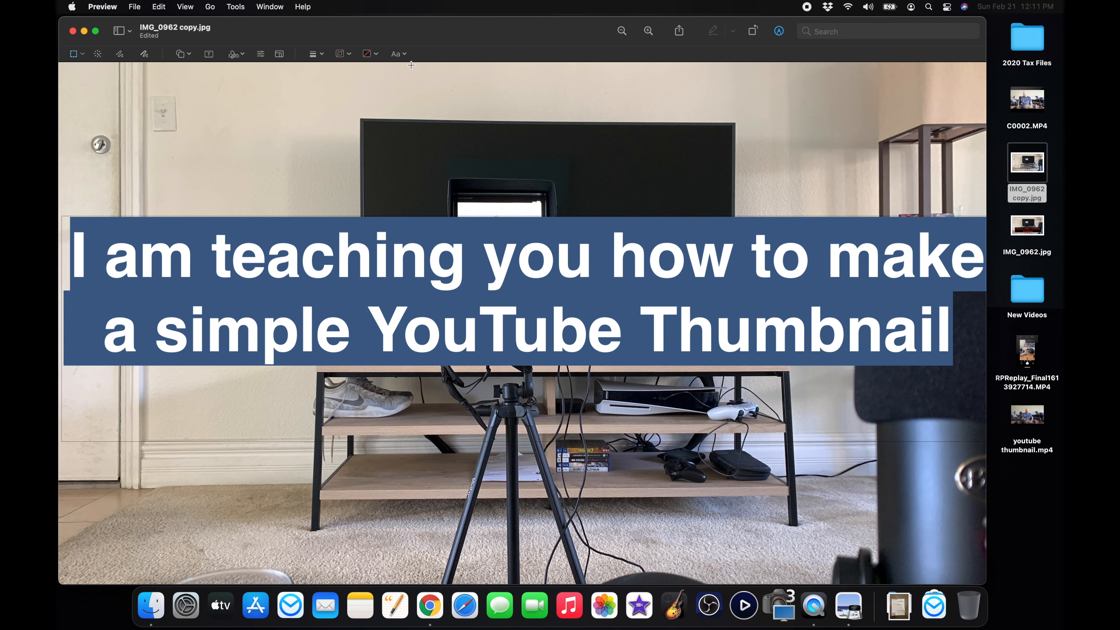
left_click(399, 54)
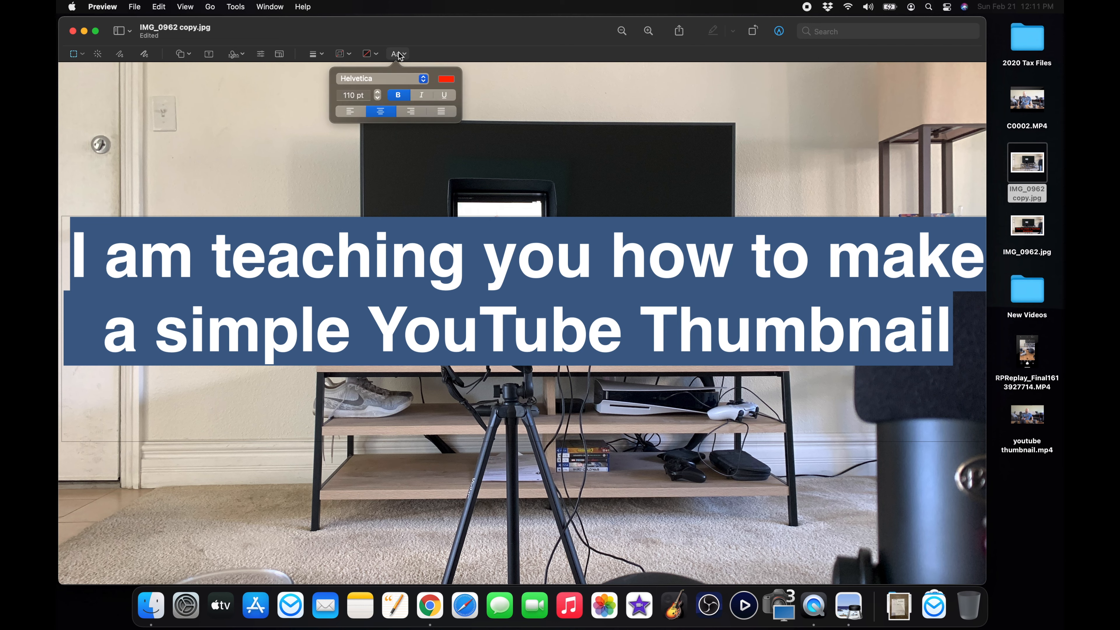
left_click(419, 84)
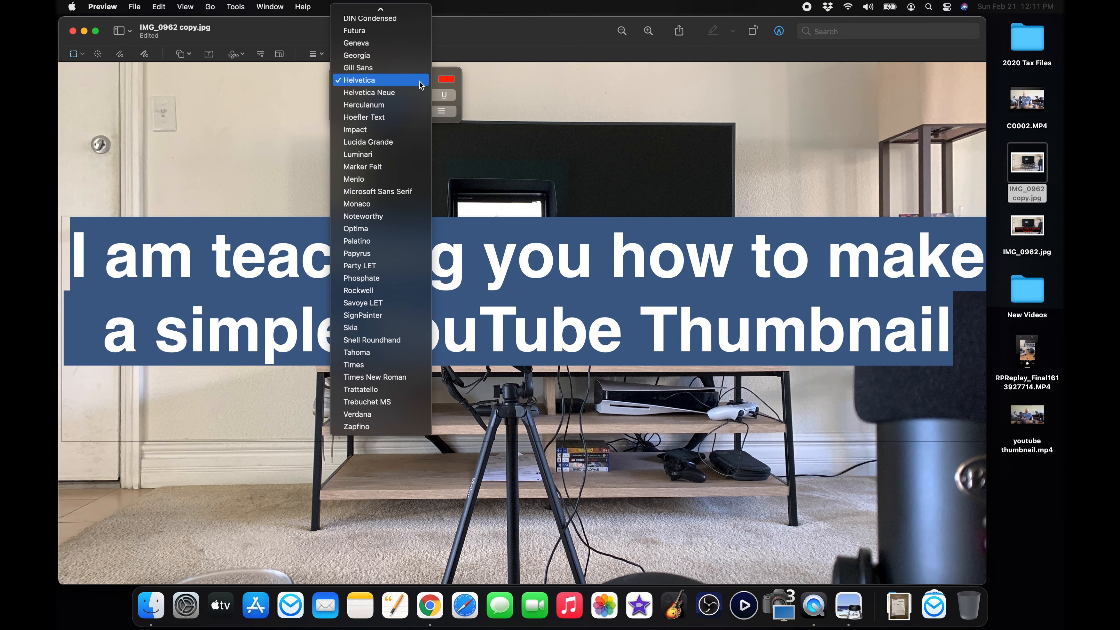
left_click(406, 70)
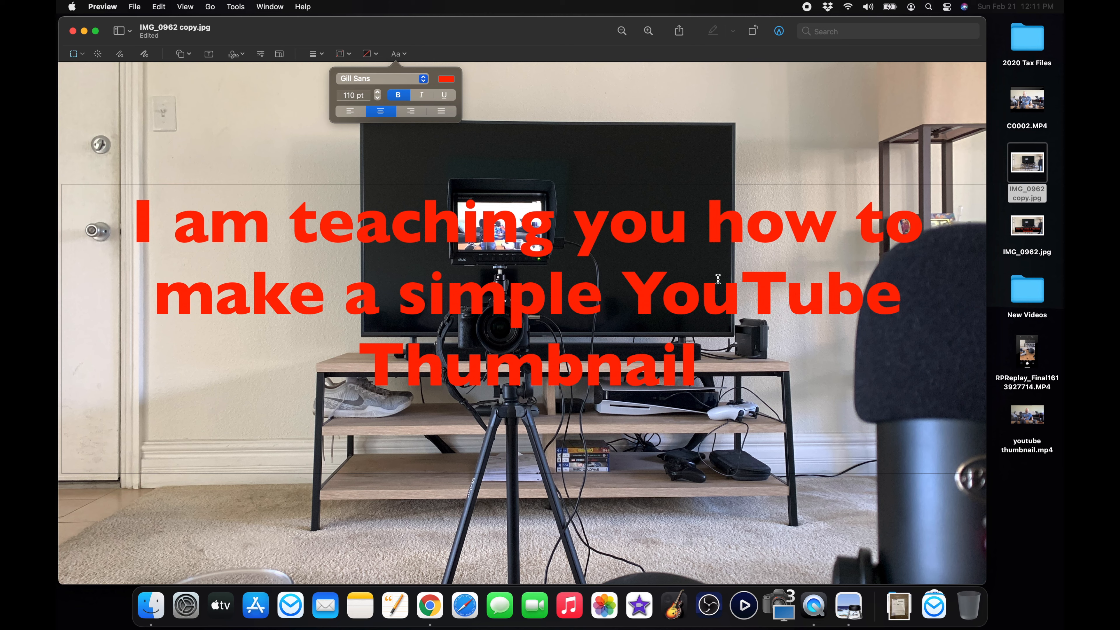
Keep the caption bold and reduce its font size to 85 pt.
left_click(404, 99)
left_click(404, 97)
left_click(377, 98)
left_click(378, 98)
left_click(377, 99)
left_click(377, 98)
left_click(377, 98)
left_click(377, 98)
left_click(377, 98)
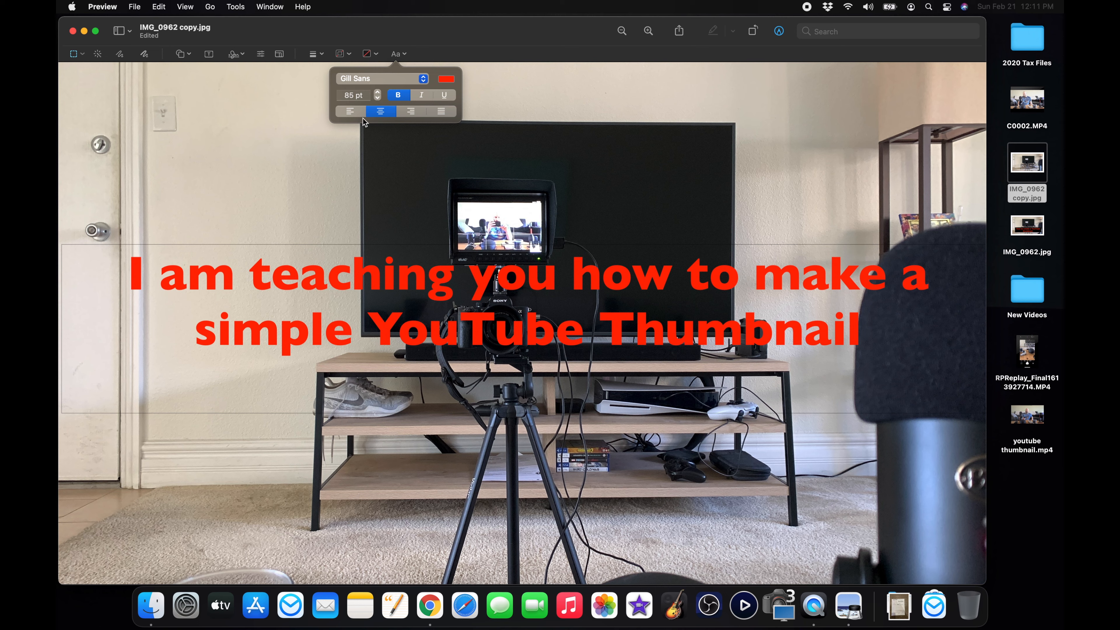
Try left and right alignment on the caption and return it to centered.
left_click(351, 111)
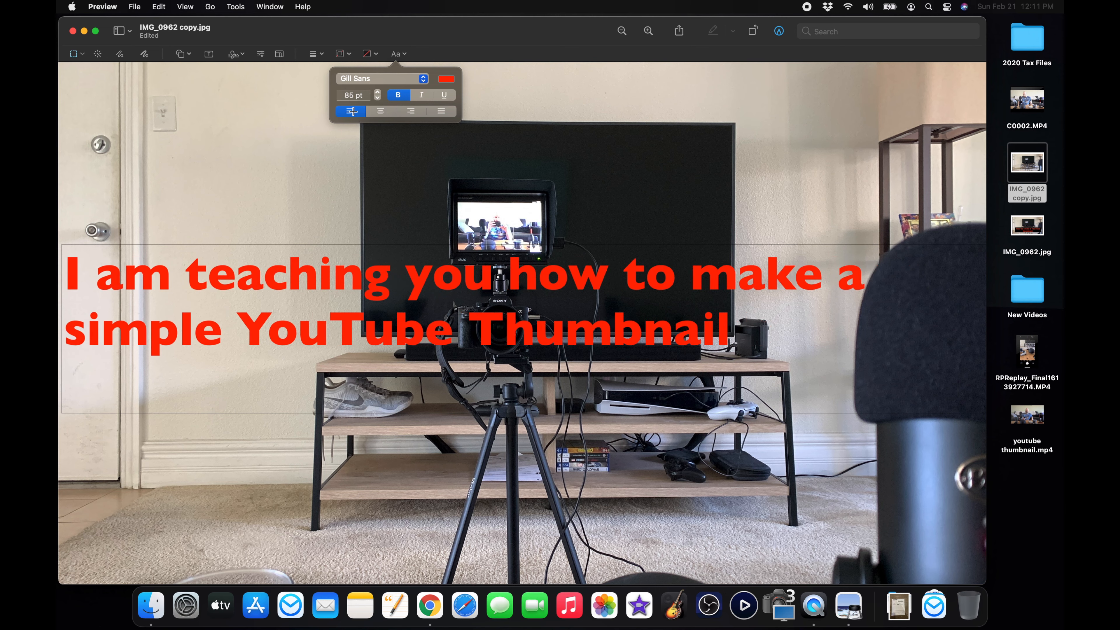
left_click(409, 114)
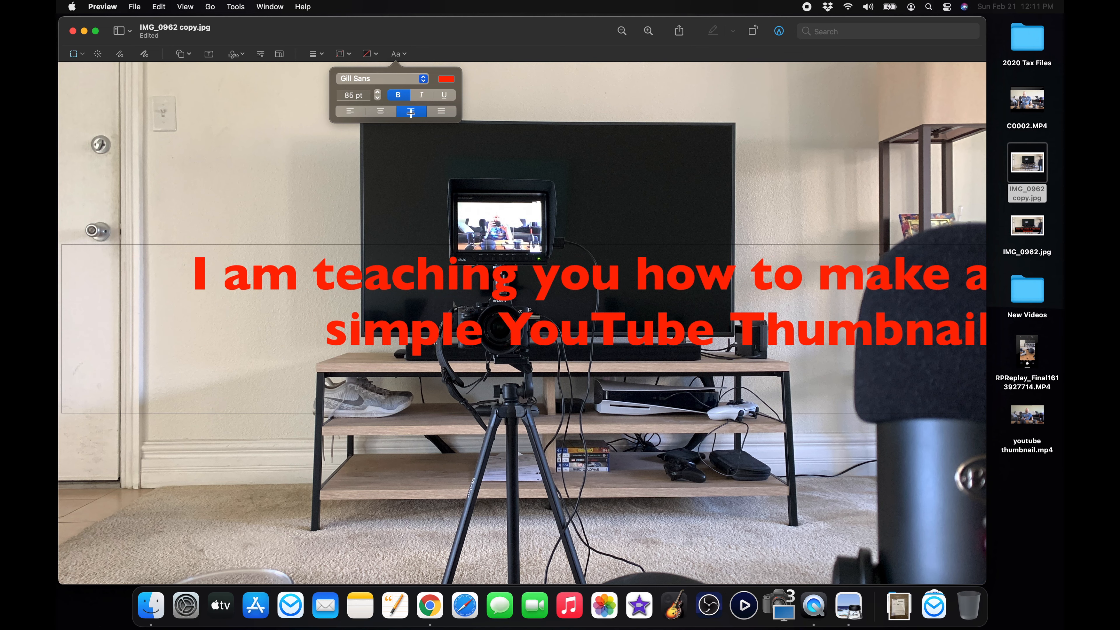
left_click(383, 112)
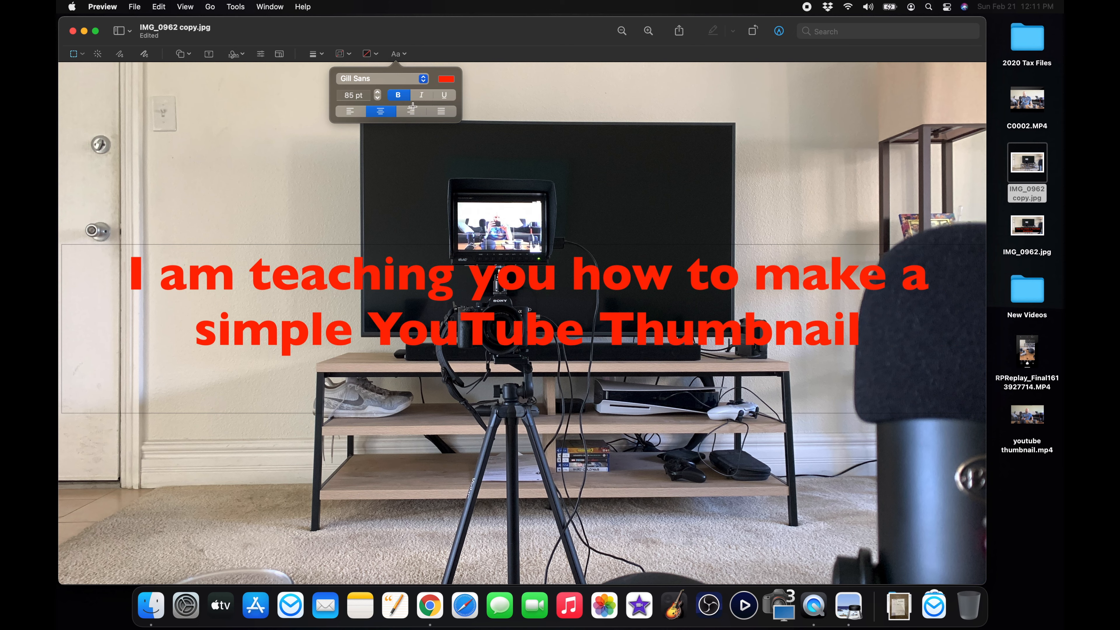
Italicize the caption, and try underlining it before removing the underline.
left_click(421, 97)
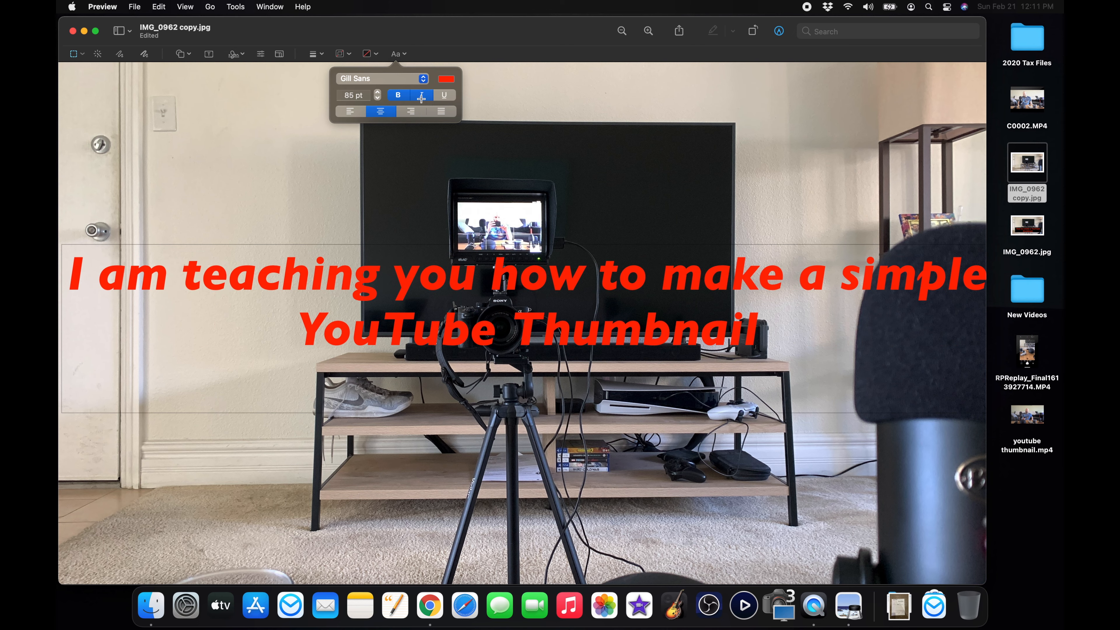
left_click(445, 95)
left_click(446, 95)
Fill the caption's text box with solid black.
left_click(367, 57)
left_click(371, 58)
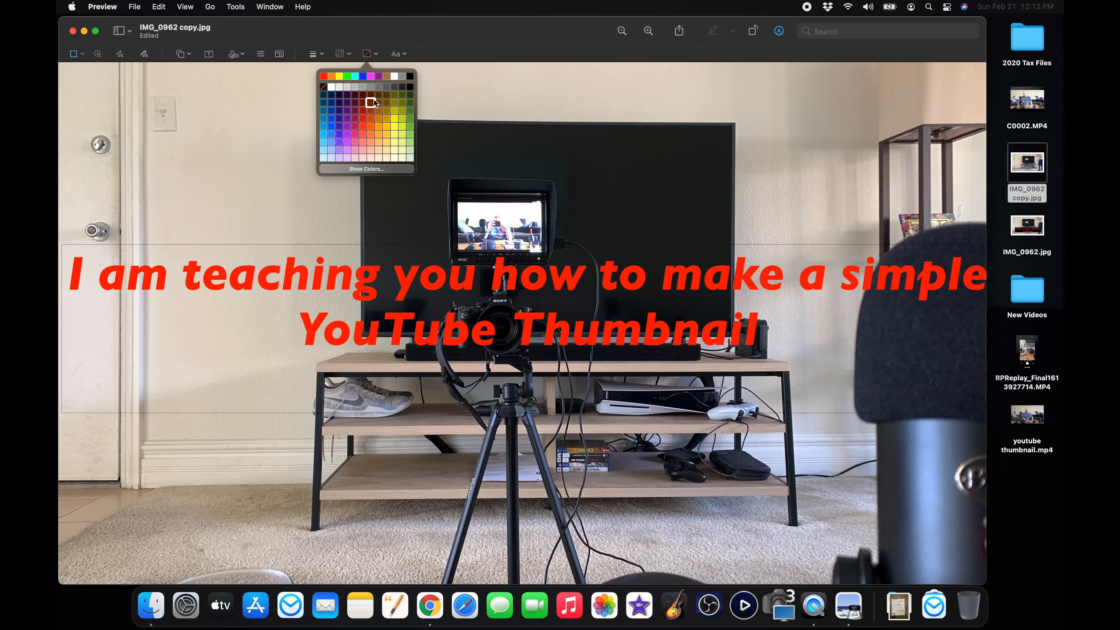
left_click(410, 78)
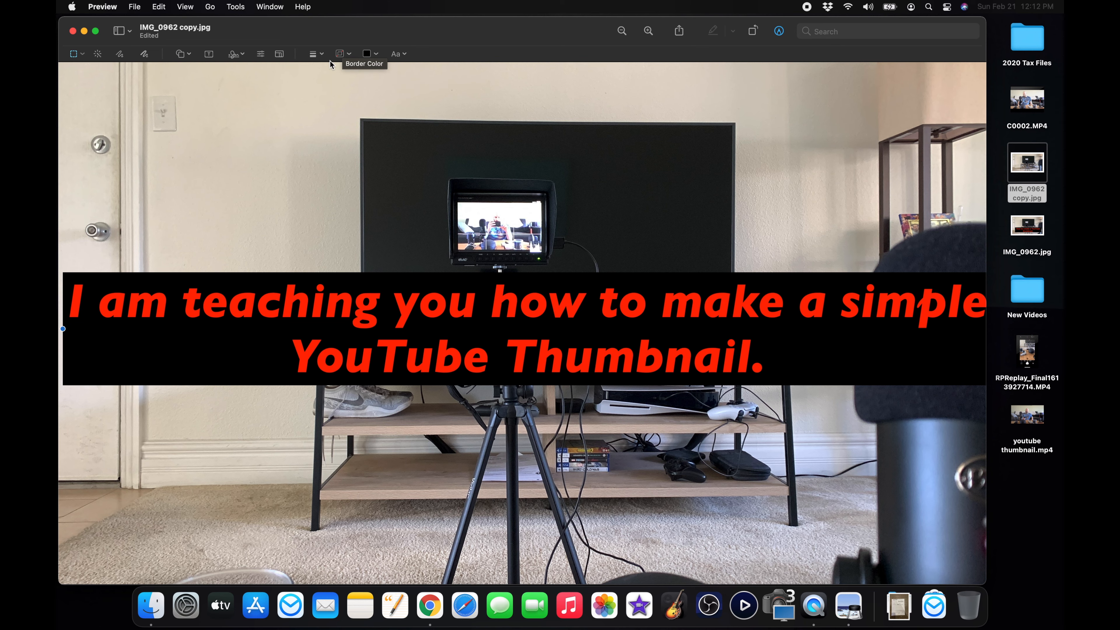
Try a red border on the caption's text box and settle on orange.
left_click(345, 57)
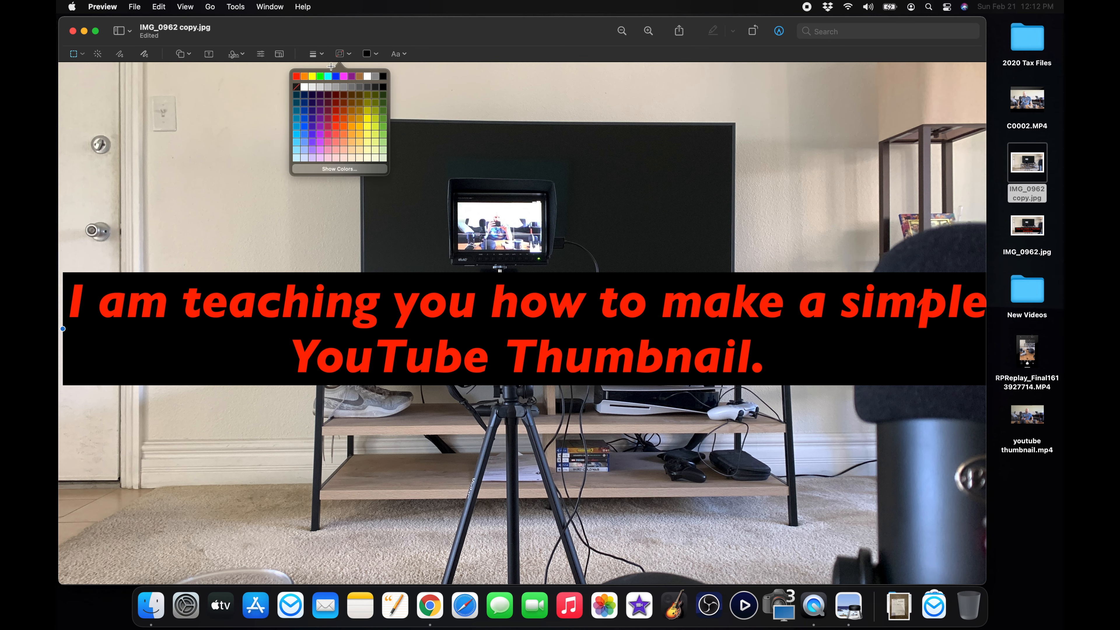
left_click(296, 78)
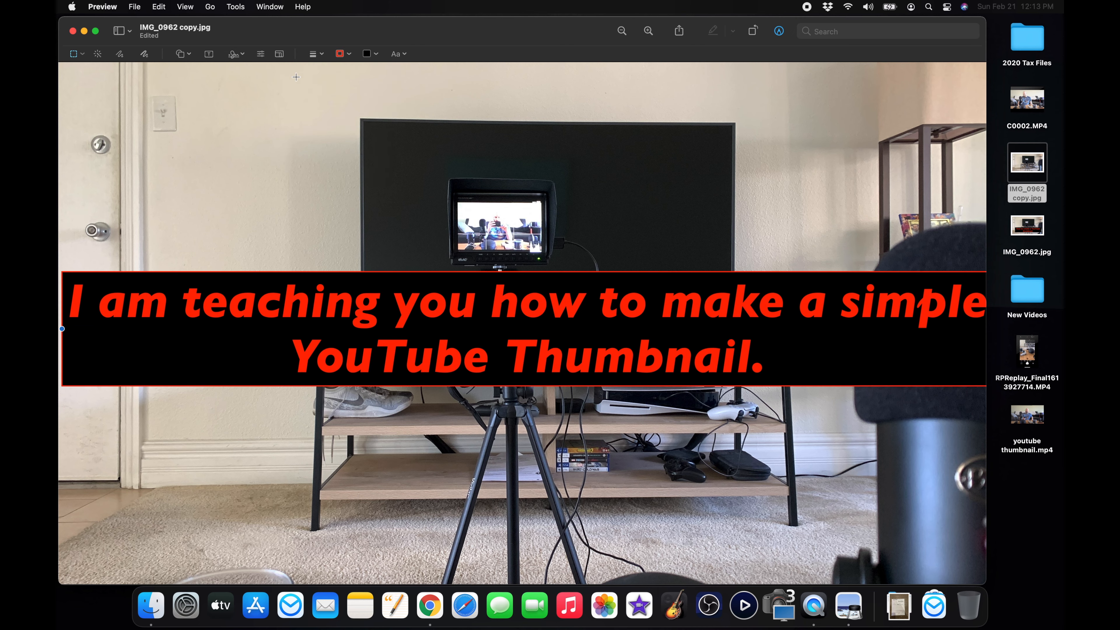
left_click(340, 54)
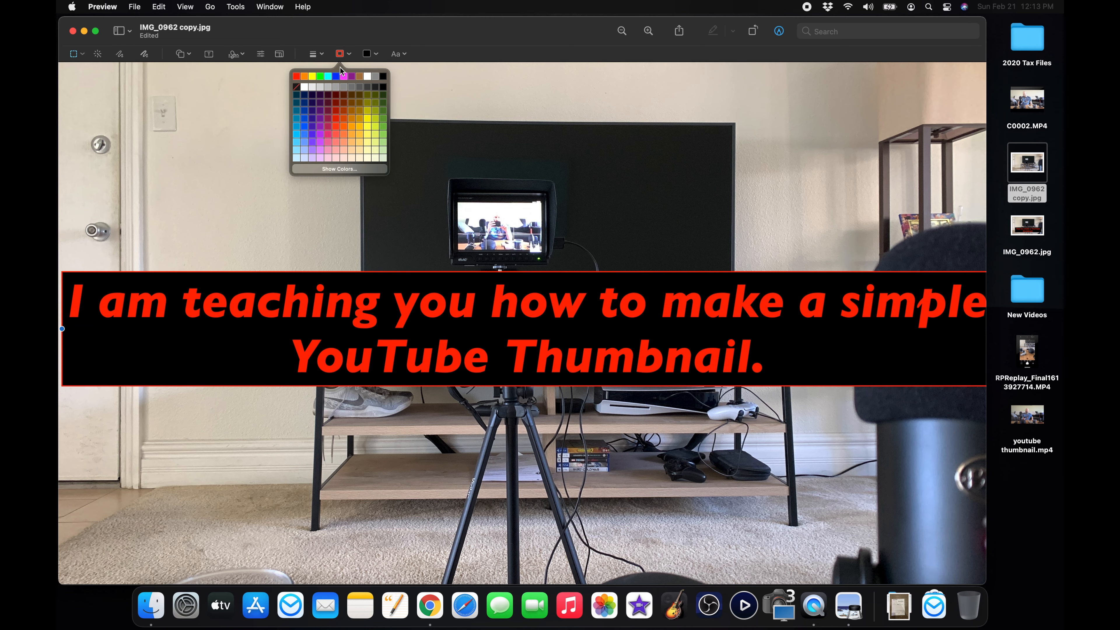
left_click(304, 76)
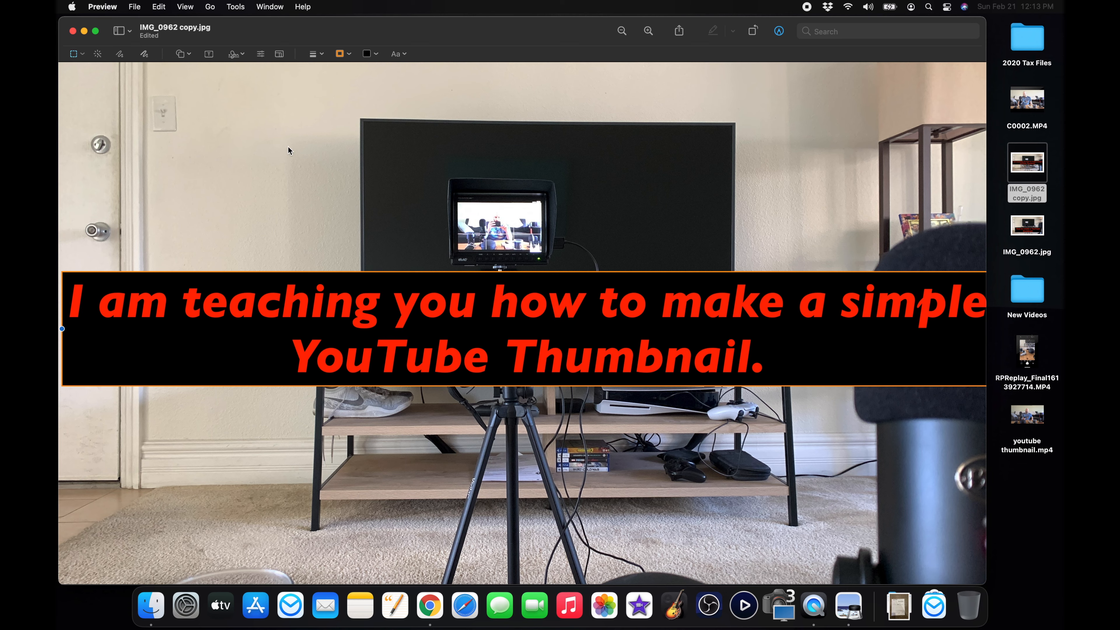
Narrow the text box and move it up over the TV so the whole caption fits within the photo.
left_click_drag(284, 330, 287, 290)
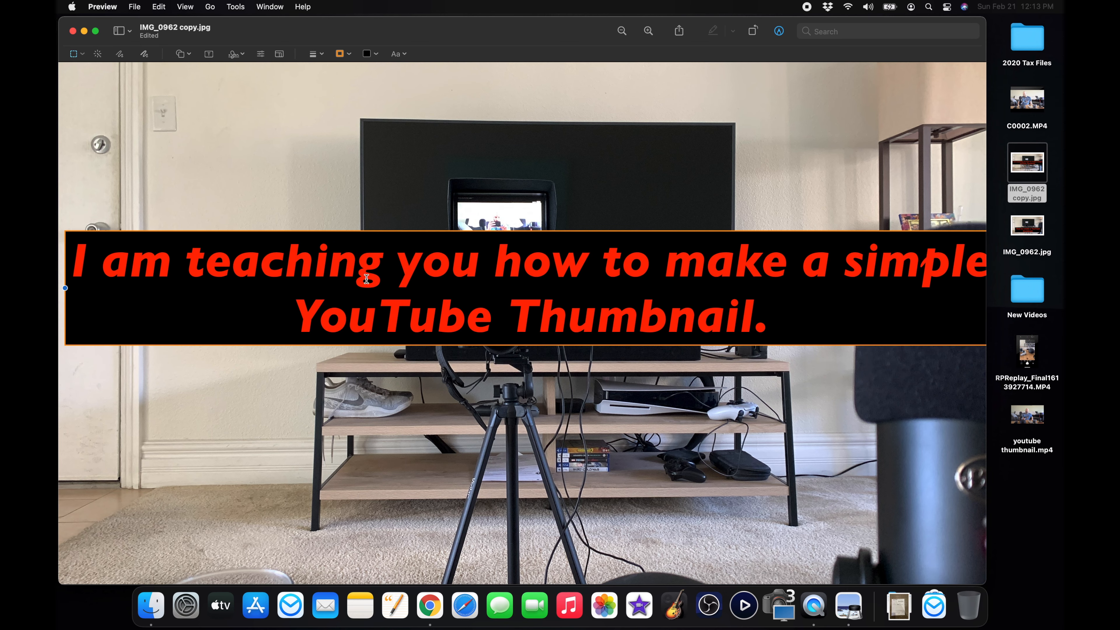
left_click_drag(511, 284, 532, 218)
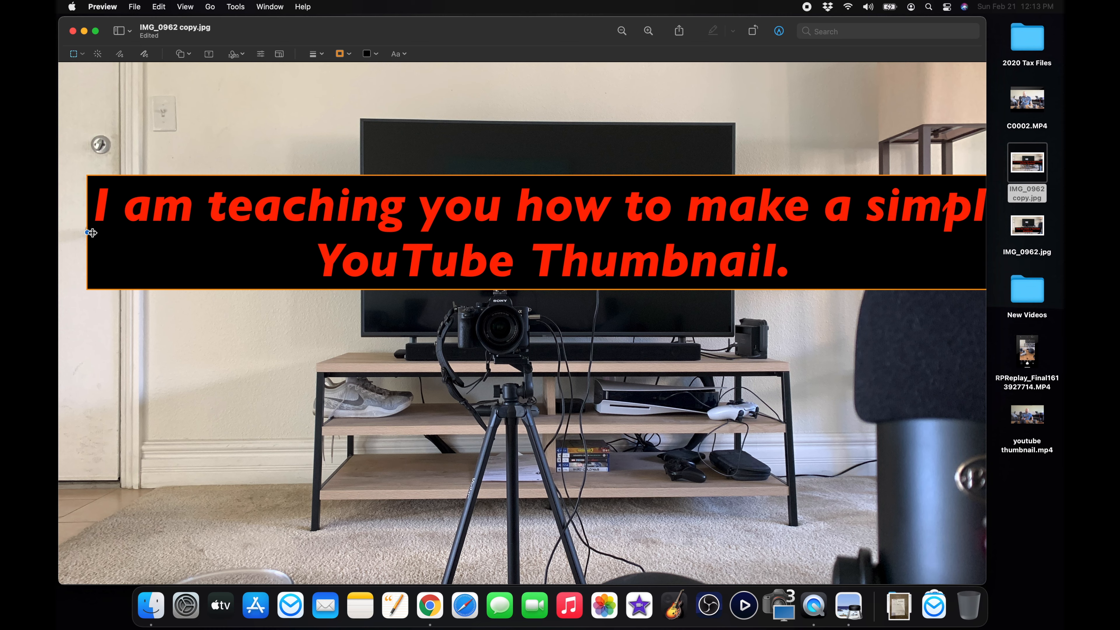
left_click_drag(87, 232, 201, 234)
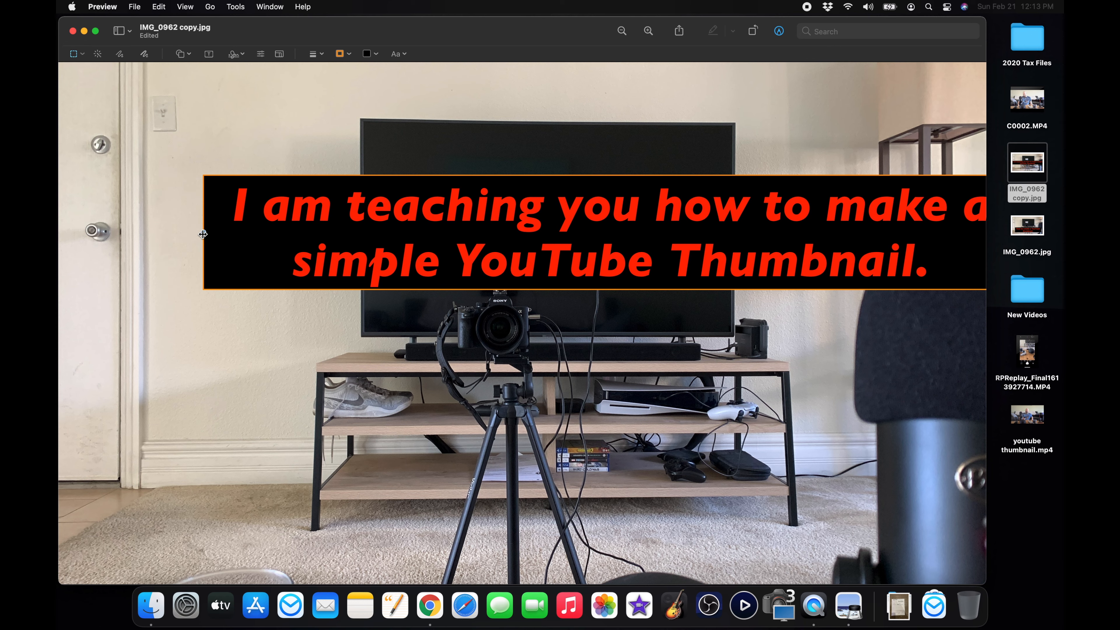
left_click_drag(684, 247, 590, 246)
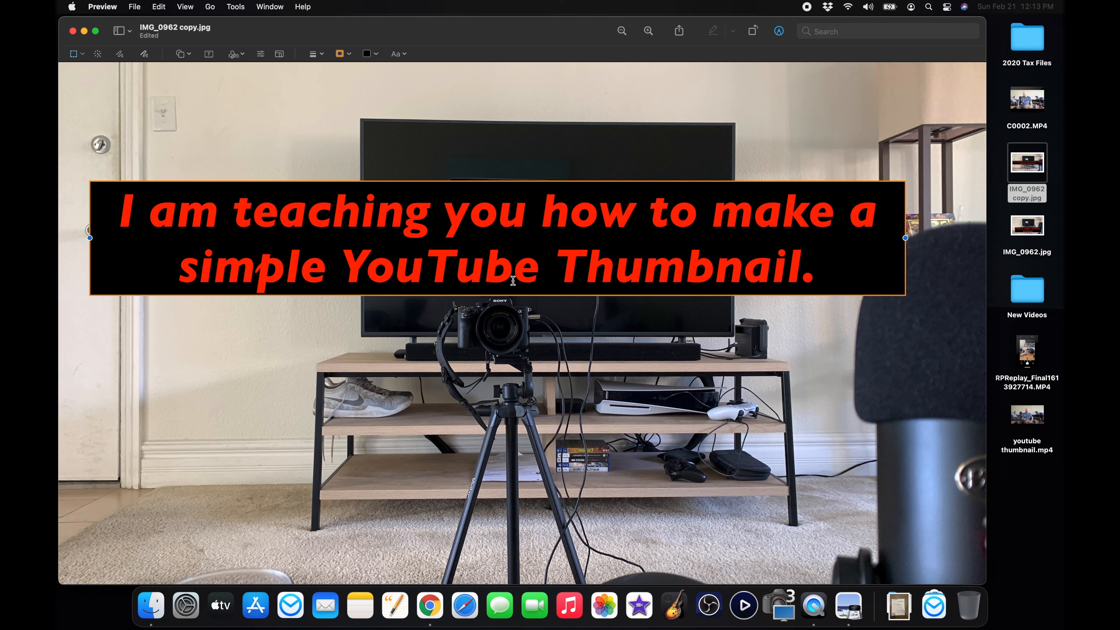
Move the text box down over the front of the TV stand, deselect it and shift the image window slightly.
left_click(563, 224)
mouse_move(564, 223)
left_mouse_down()
mouse_move(663, 307)
mouse_move(515, 190)
mouse_move(667, 218)
mouse_move(600, 132)
mouse_move(590, 416)
left_mouse_up()
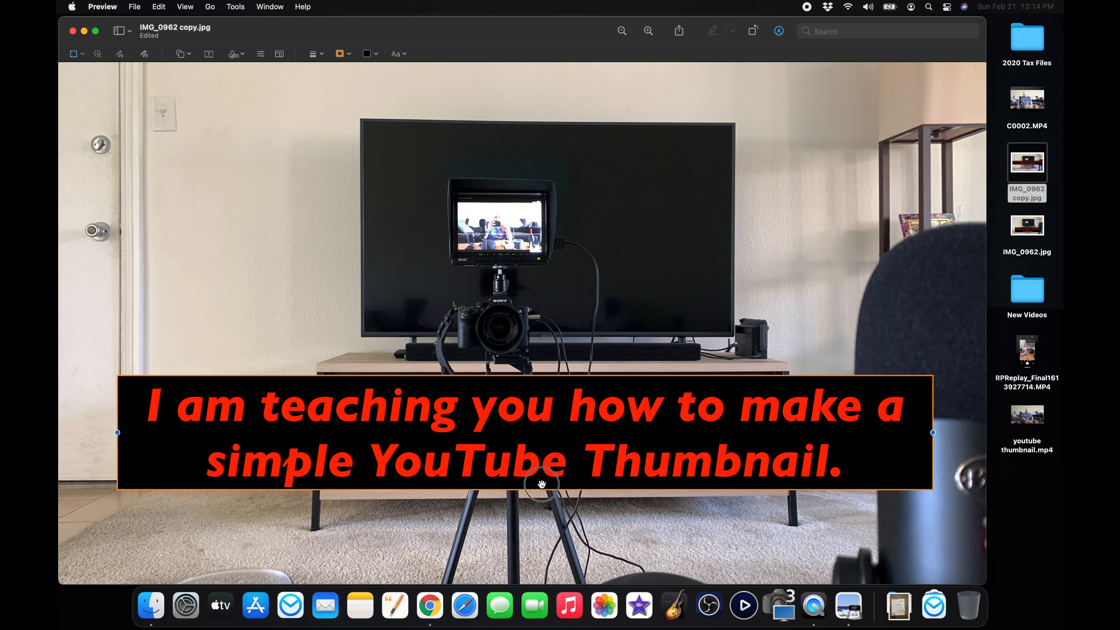
mouse_move(569, 449)
left_mouse_down()
mouse_move(570, 496)
mouse_move(580, 467)
mouse_move(564, 449)
left_mouse_up()
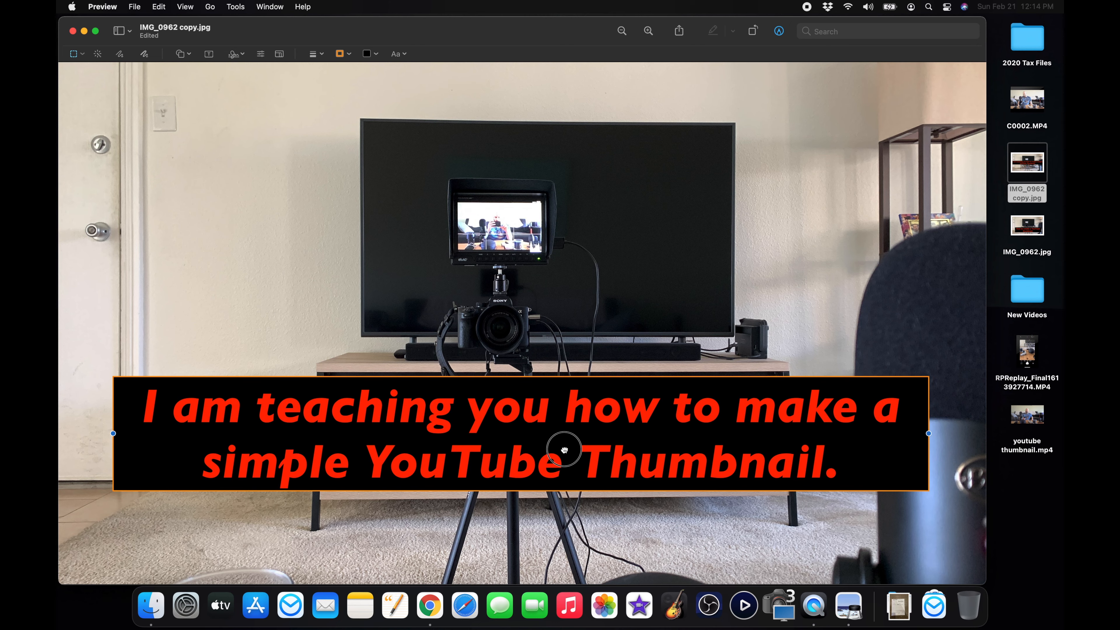
left_click(679, 316)
left_click_drag(564, 30, 593, 32)
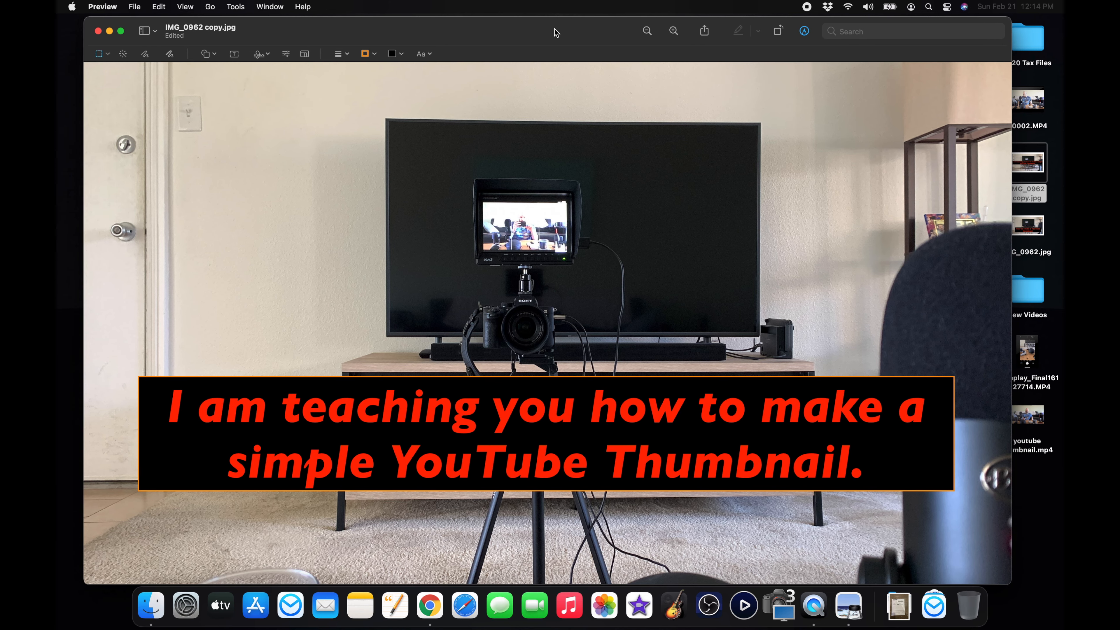